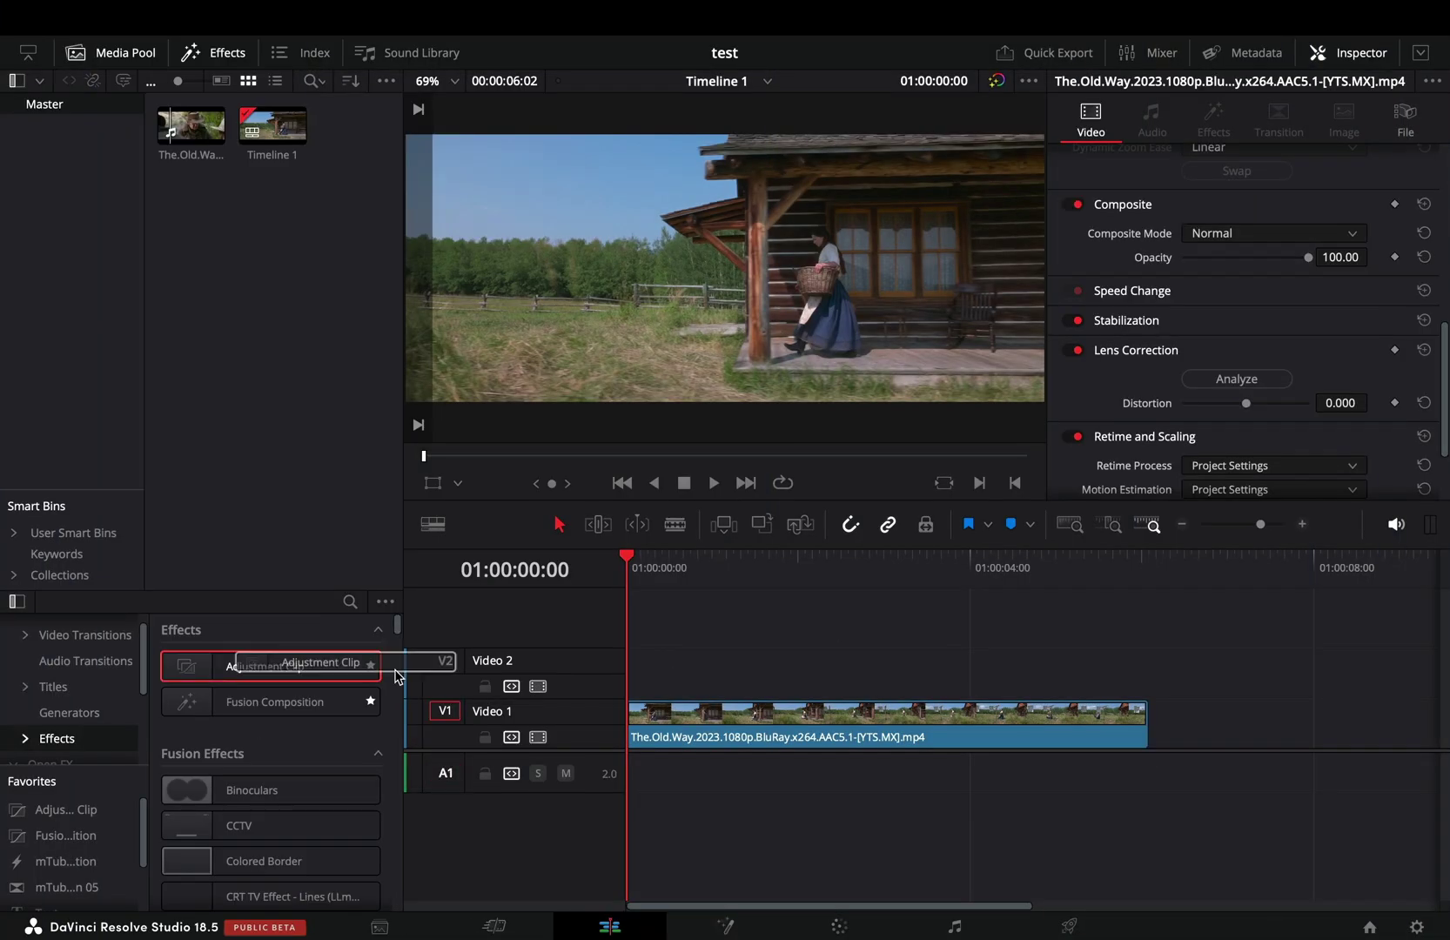
Step: Drop an Adjustment Clip from Effects onto V2 above the start of the footage
{"action": "left_click_drag", "start_coordinate": [1094, 660], "coordinate": [728, 671]}
{"action": "left_click", "coordinate": [719, 566]}
{"action": "right_click", "coordinate": [728, 678]}
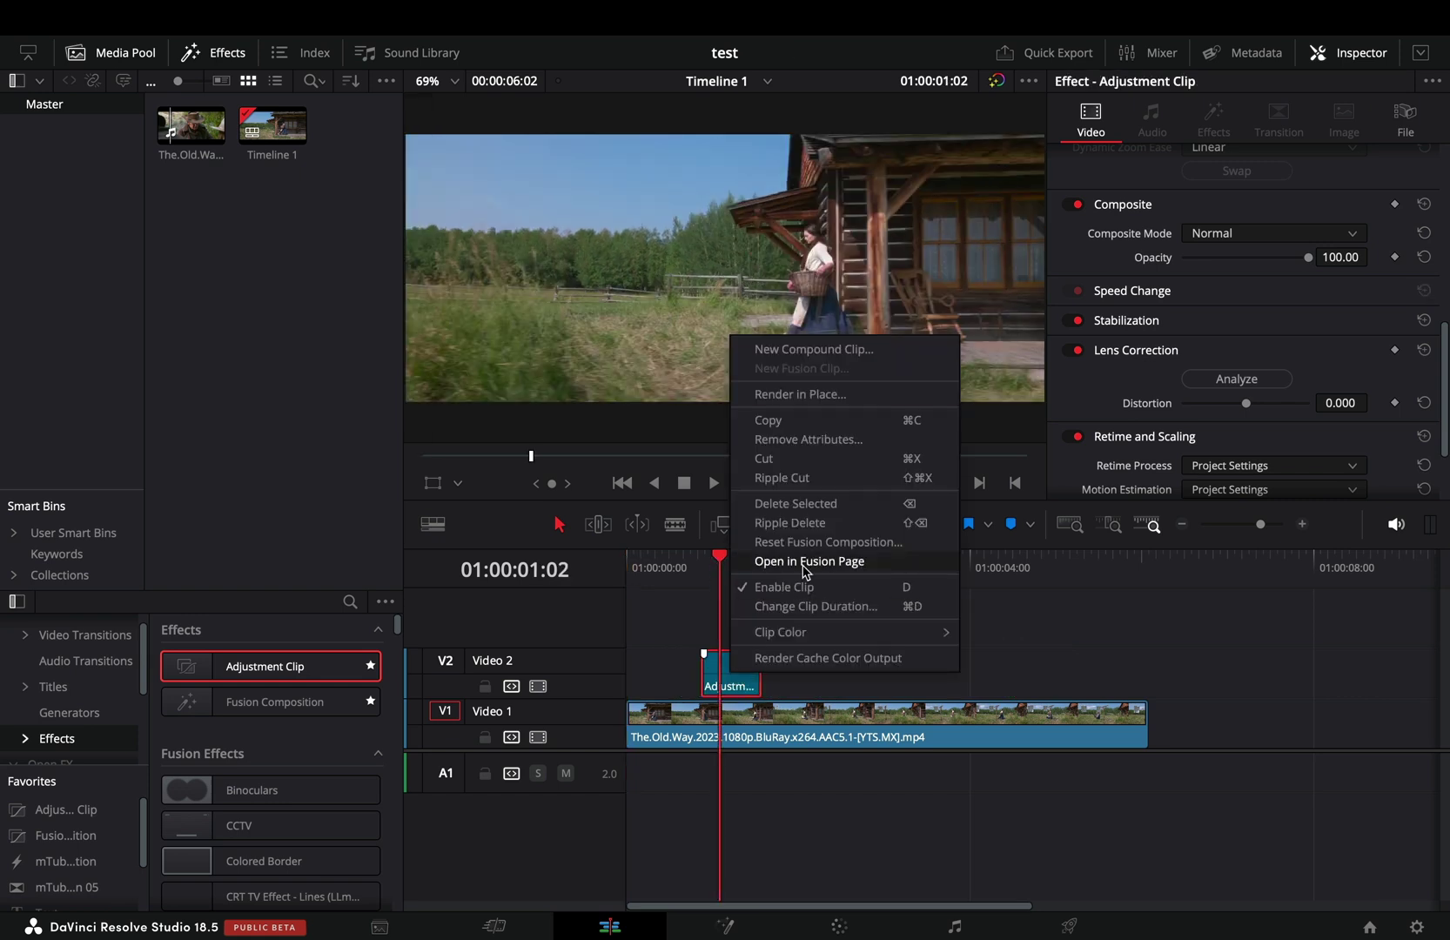
Step: Open the adjustment clip in Fusion and insert a Time Stretcher node between MediaIn1 and MediaOut1
{"action": "left_click", "coordinate": [803, 561]}
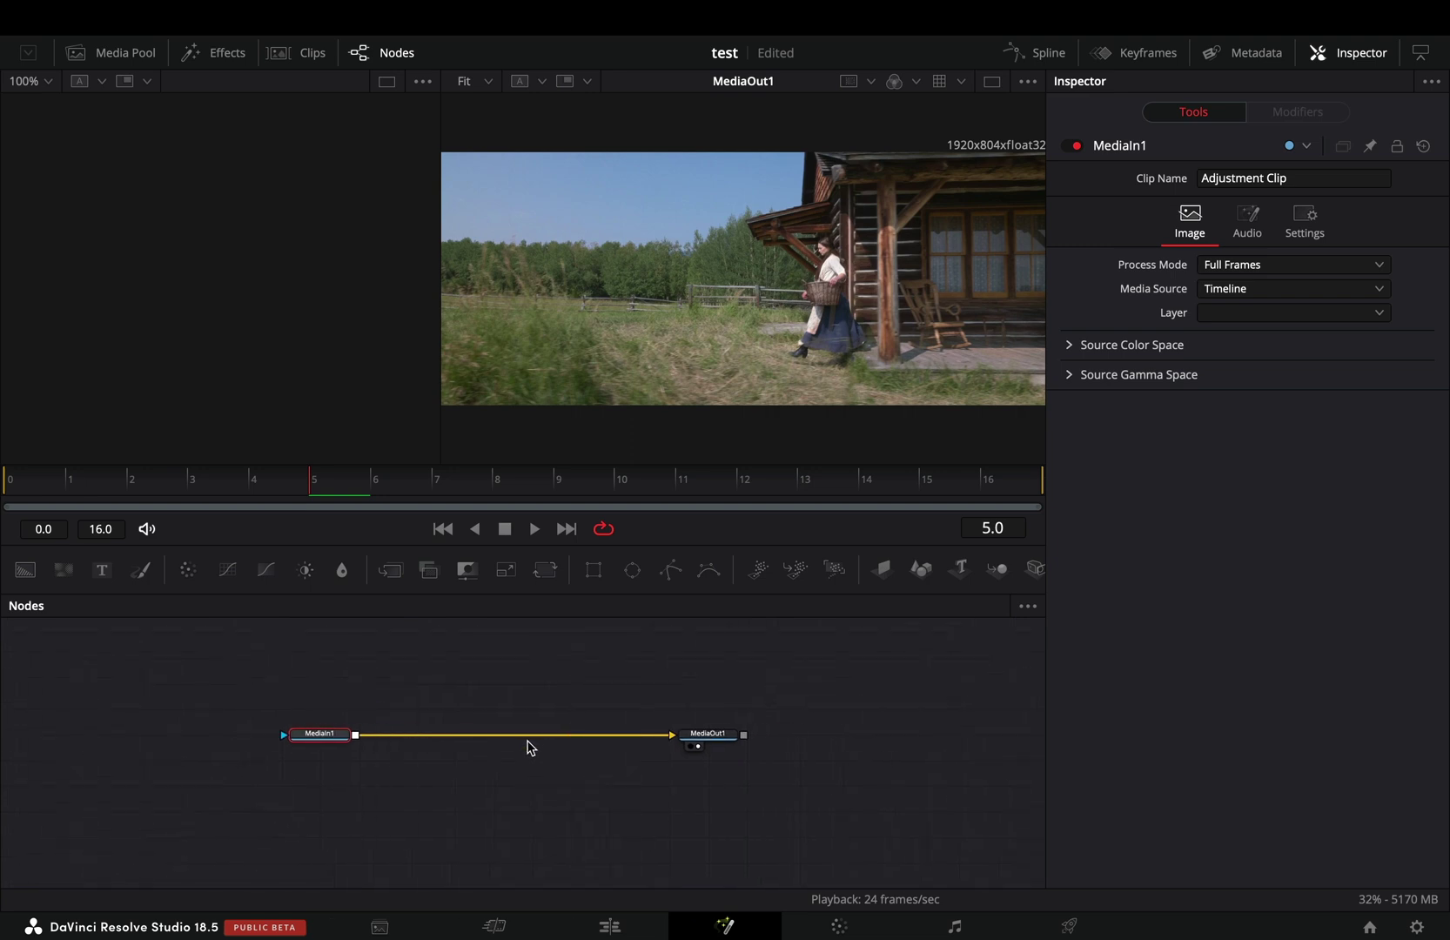
{"action": "key", "text": "shift+space"}
{"action": "type", "text": "time"}
{"action": "key", "text": "Down"}
{"action": "key", "text": "Down"}
{"action": "key", "text": "Down"}
{"action": "key", "text": "Down"}
{"action": "key", "text": "Return"}
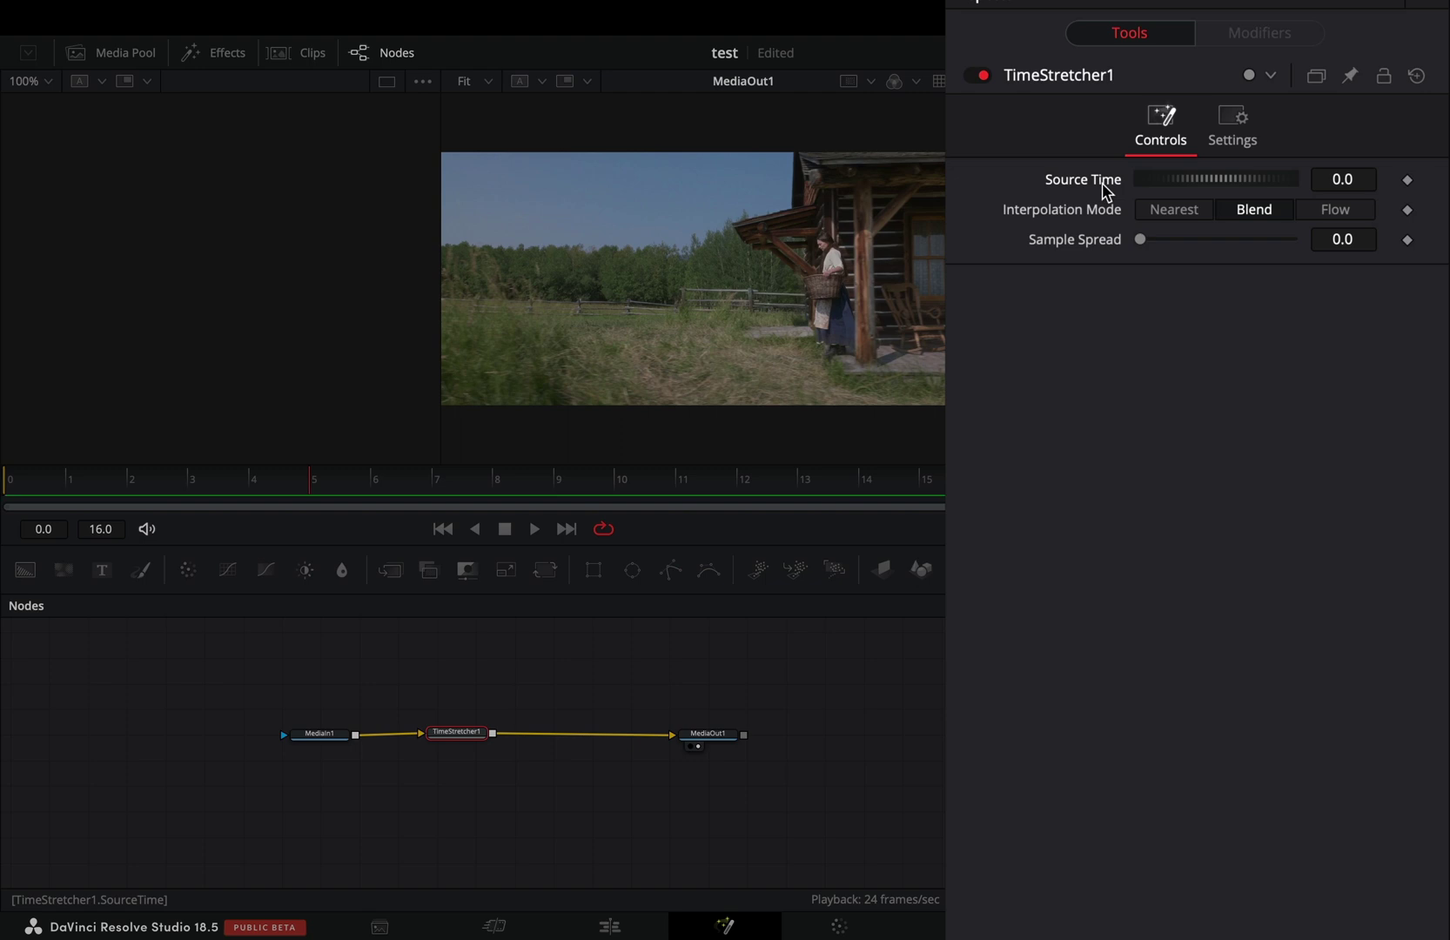
Step: Drive Source Time with the expression random(comp.RenderStart,comp.RenderEnd)
{"action": "right_click", "coordinate": [1104, 191]}
{"action": "left_click", "coordinate": [1212, 481]}
{"action": "type", "text": "p.RenderStart,comp.RenderEnd)"}
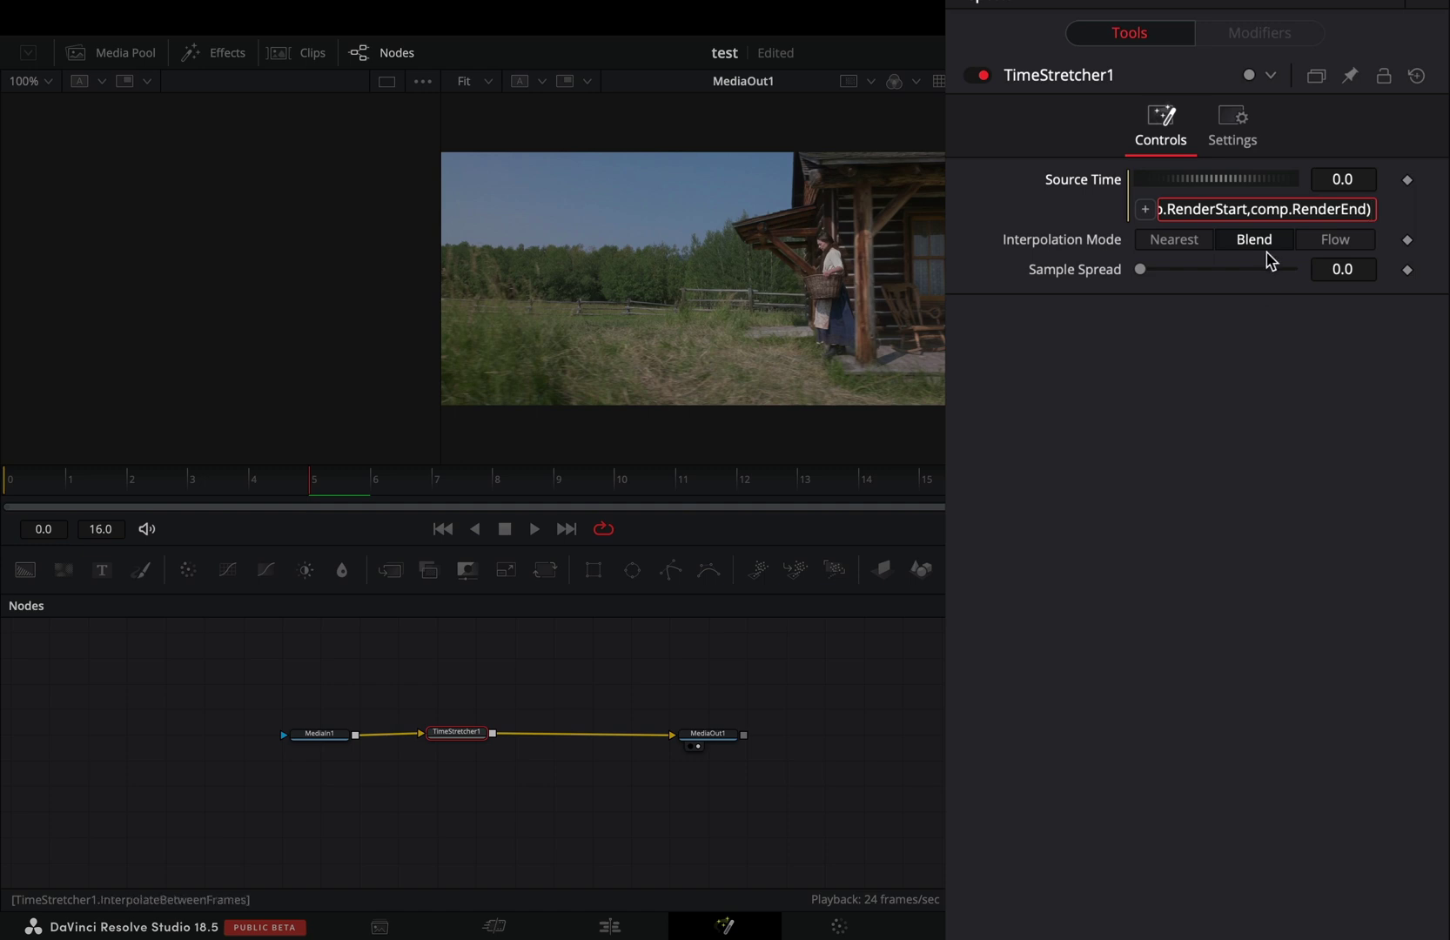
{"action": "key", "text": "Return"}
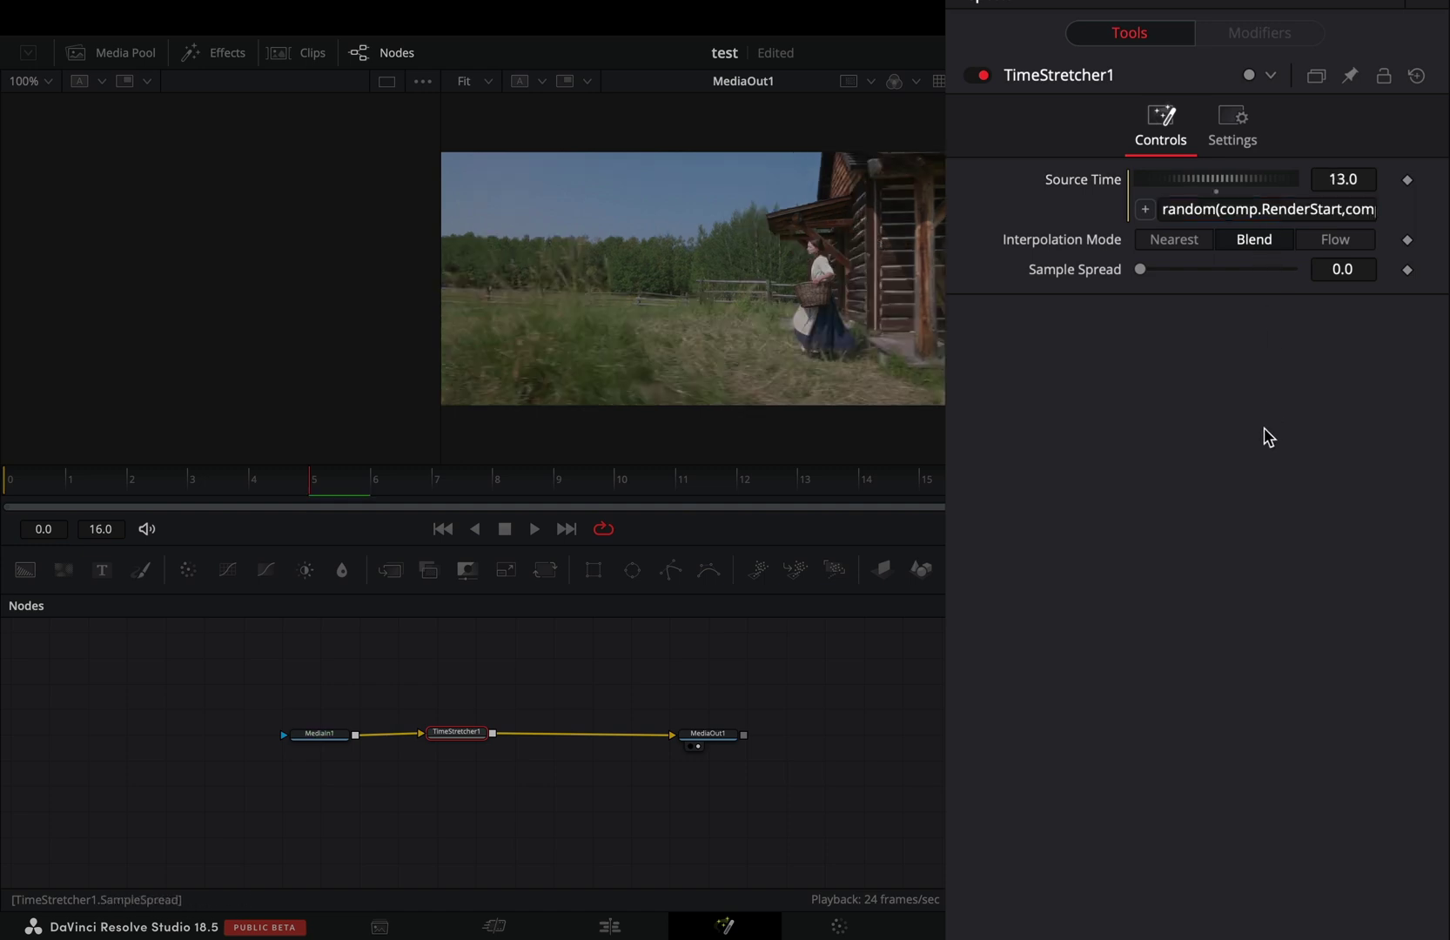
Step: Add a Glow node after TimeStretcher1 with lower Shine Threshold and reduced Red for a cyan tint
{"action": "key", "text": "shift+space"}
{"action": "type", "text": "glo"}
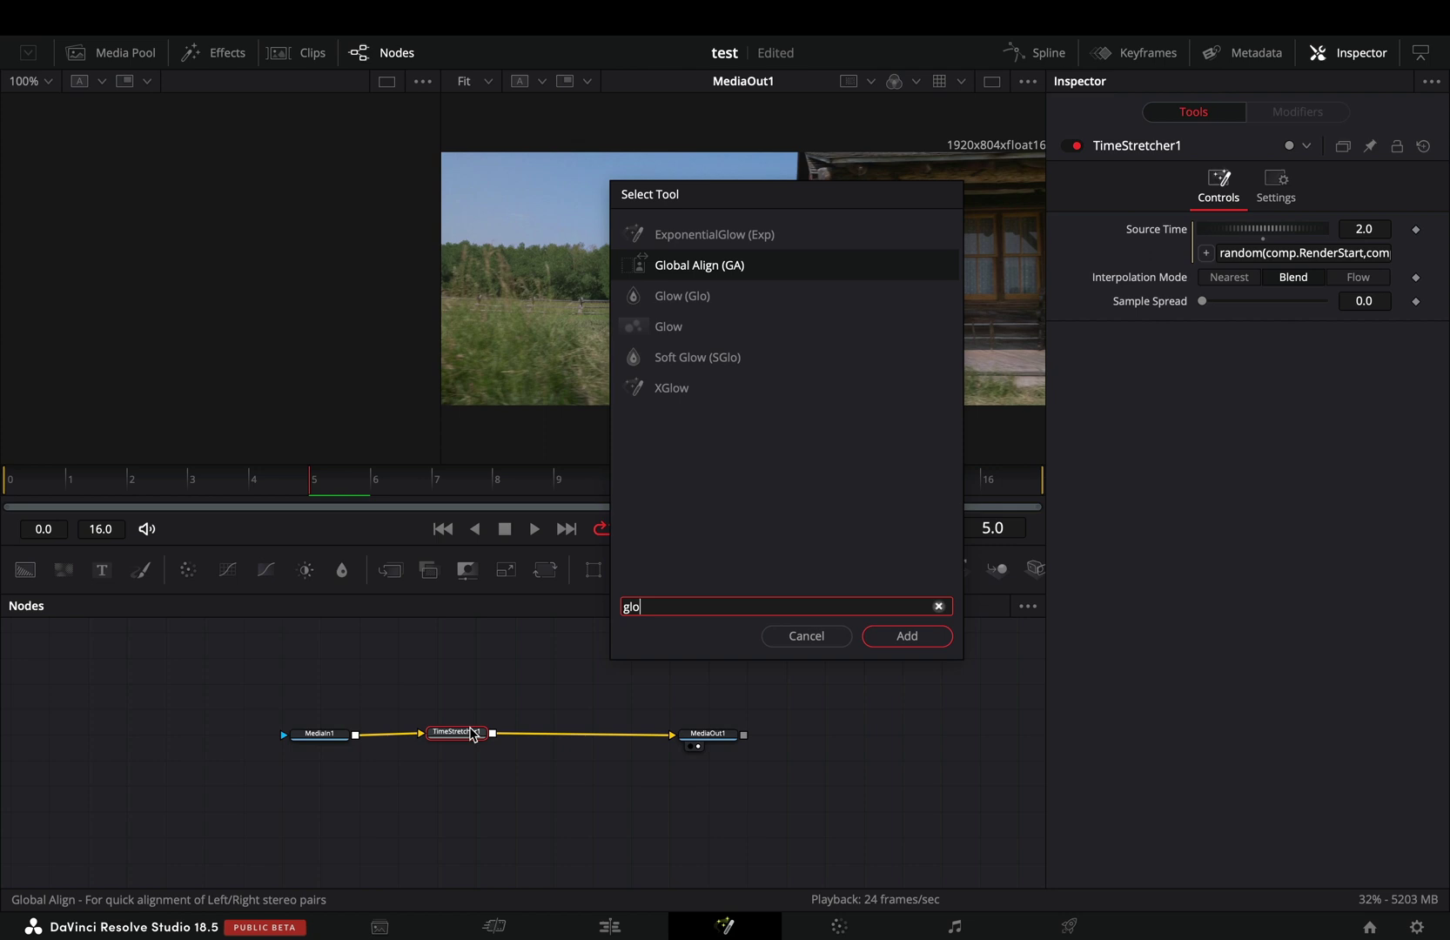
{"action": "type", "text": "w"}
{"action": "key", "text": "Return"}
{"action": "left_click_drag", "start_coordinate": [1258, 210], "coordinate": [1201, 215]}
{"action": "mouse_move", "coordinate": [1292, 653]}
{"action": "left_mouse_down"}
{"action": "mouse_move", "coordinate": [1182, 655]}
{"action": "mouse_move", "coordinate": [1367, 674]}
{"action": "mouse_move", "coordinate": [1134, 654]}
{"action": "left_mouse_up"}
Step: Drive the Glow Gain with a Shake modifier and lower its Smoothness for jittery flicker
{"action": "right_click", "coordinate": [1102, 535]}
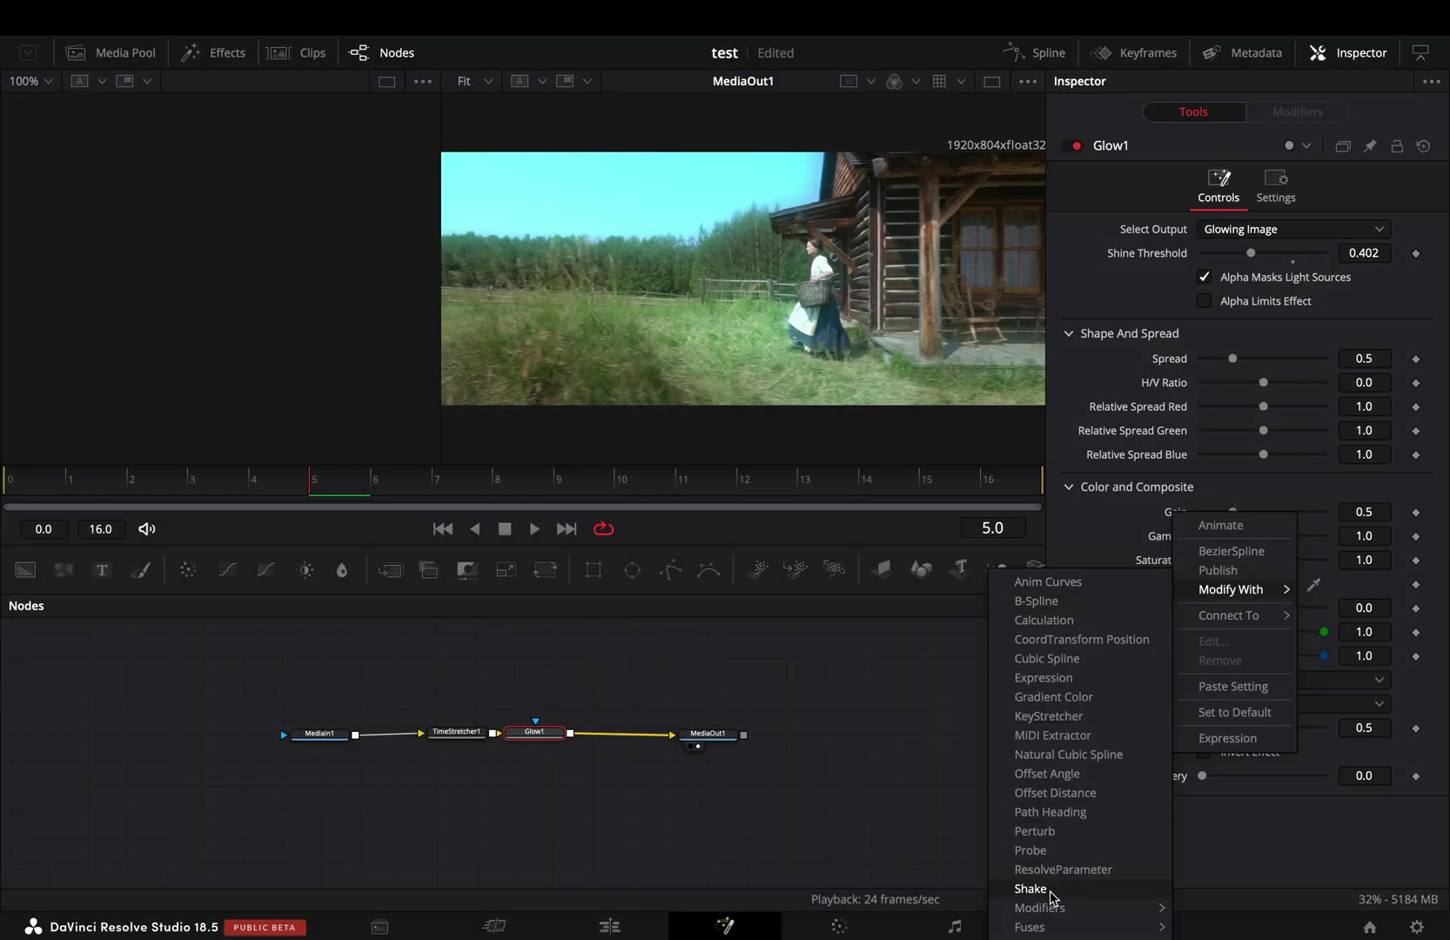
{"action": "left_click", "coordinate": [1051, 888]}
{"action": "left_click", "coordinate": [1258, 33]}
{"action": "mouse_move", "coordinate": [1198, 240]}
{"action": "left_mouse_down"}
{"action": "mouse_move", "coordinate": [1130, 245]}
{"action": "mouse_move", "coordinate": [1143, 242]}
{"action": "mouse_move", "coordinate": [1140, 278]}
{"action": "mouse_move", "coordinate": [1143, 252]}
{"action": "left_mouse_up"}
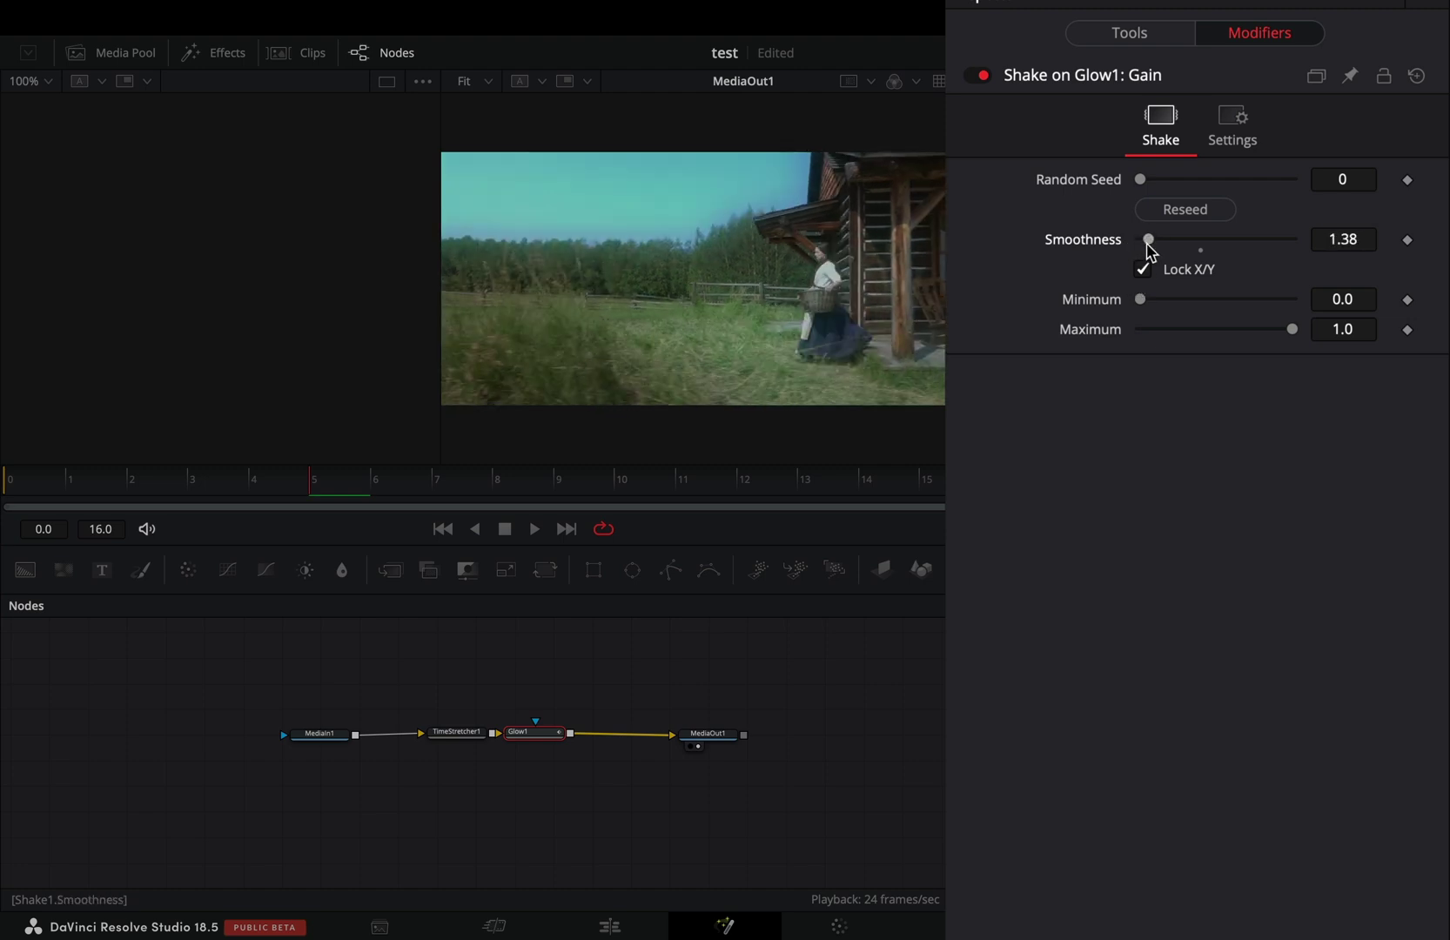
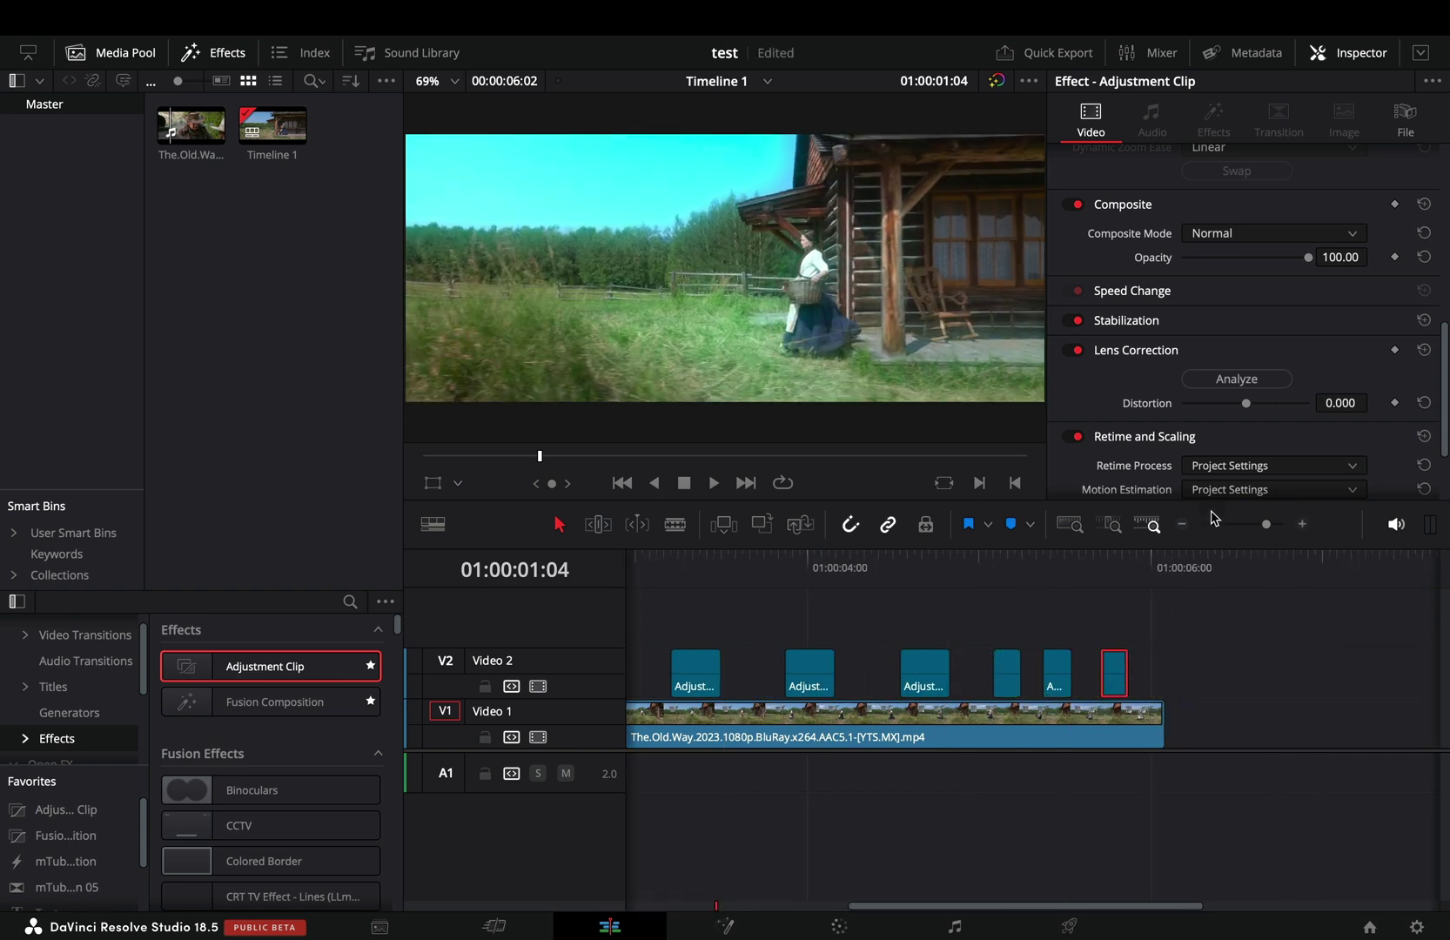
Step: Butt the last V2 adjustment clip against its neighbour and park the playhead near the footage end
{"action": "mouse_move", "coordinate": [1126, 680]}
{"action": "left_mouse_down"}
{"action": "mouse_move", "coordinate": [658, 673]}
{"action": "mouse_move", "coordinate": [1144, 673]}
{"action": "left_mouse_up"}
{"action": "left_click", "coordinate": [1141, 567]}
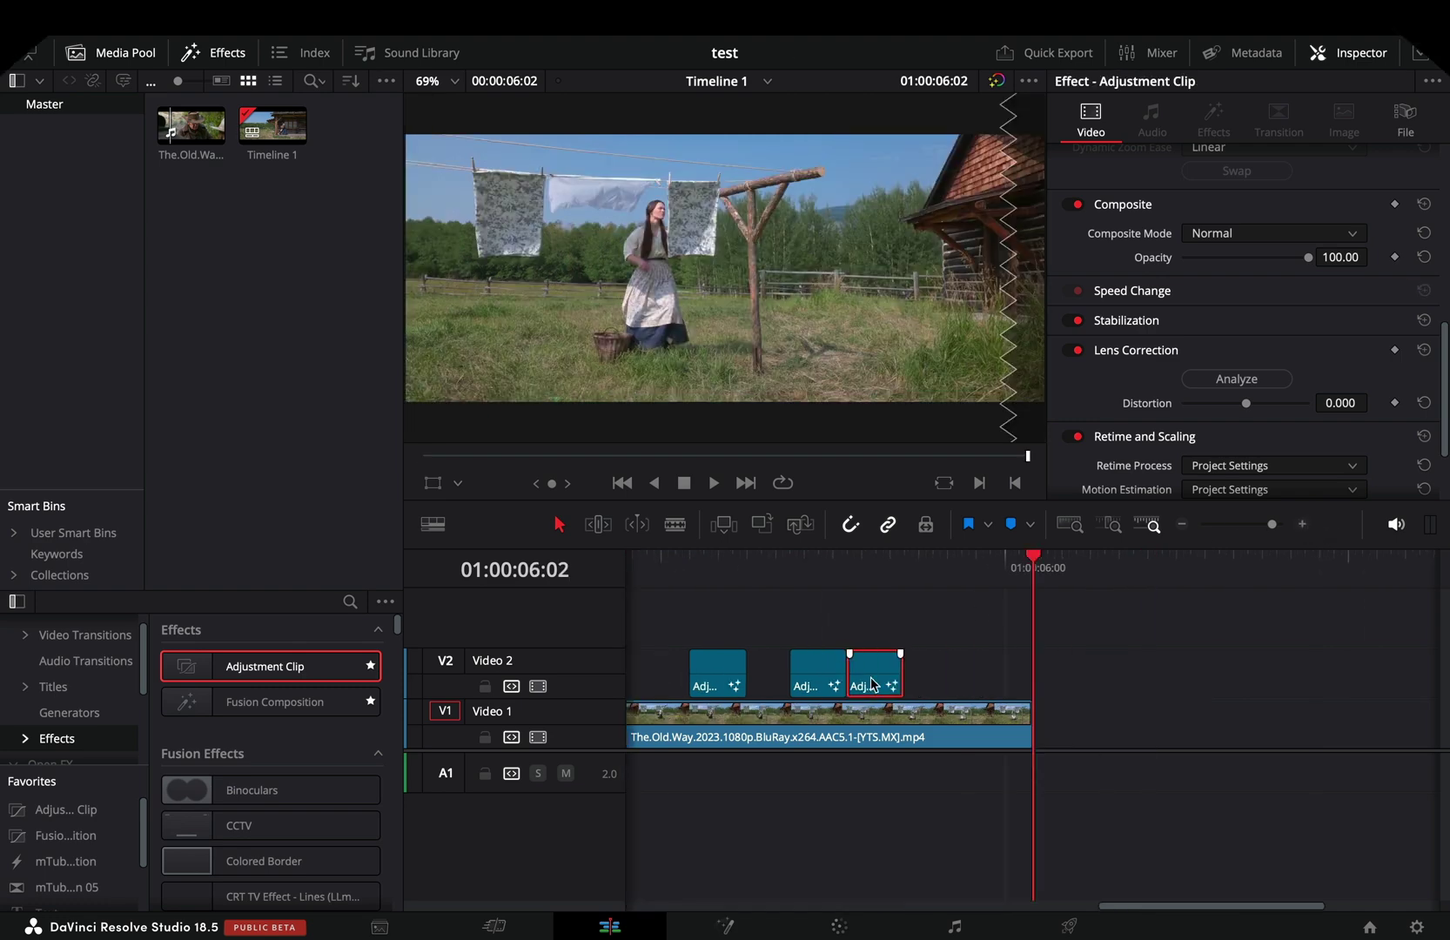